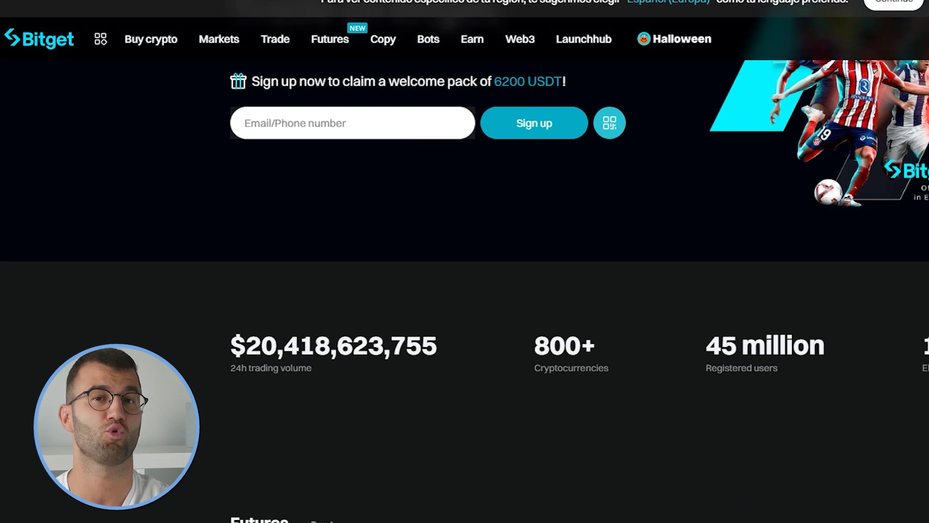
Scroll through the remaining sections of the Bitget homepage.
scroll(465, 290, "down", 4)
scroll(464, 290, "down", 6)
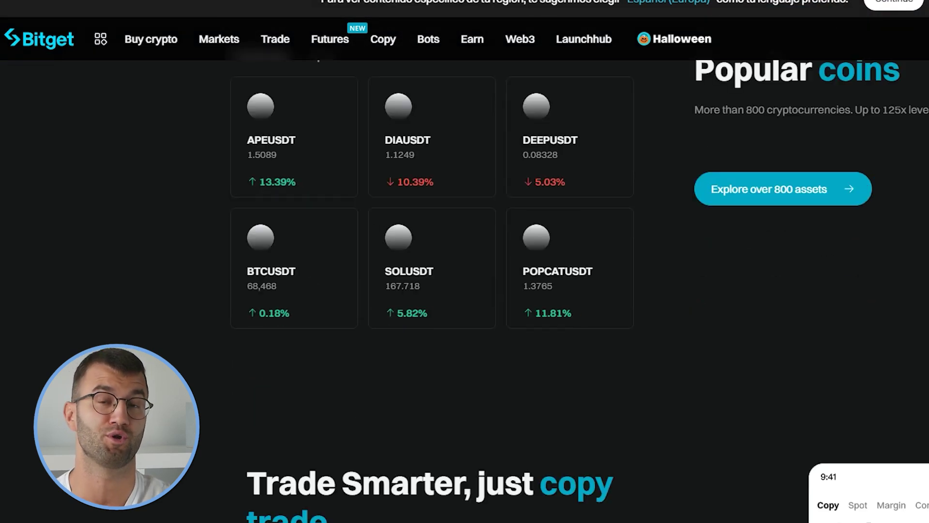
scroll(465, 290, "down", 4)
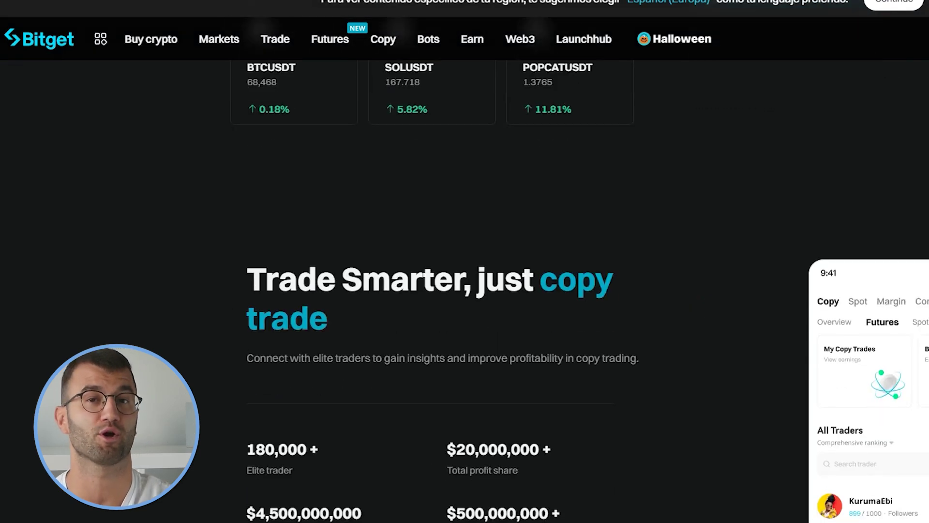
scroll(465, 290, "down", 3)
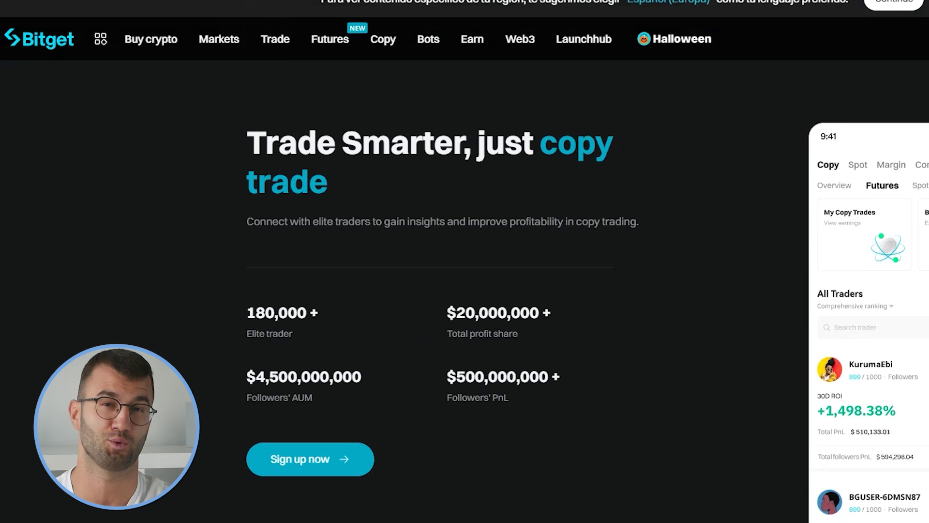
scroll(465, 290, "down", 4)
scroll(464, 290, "down", 10)
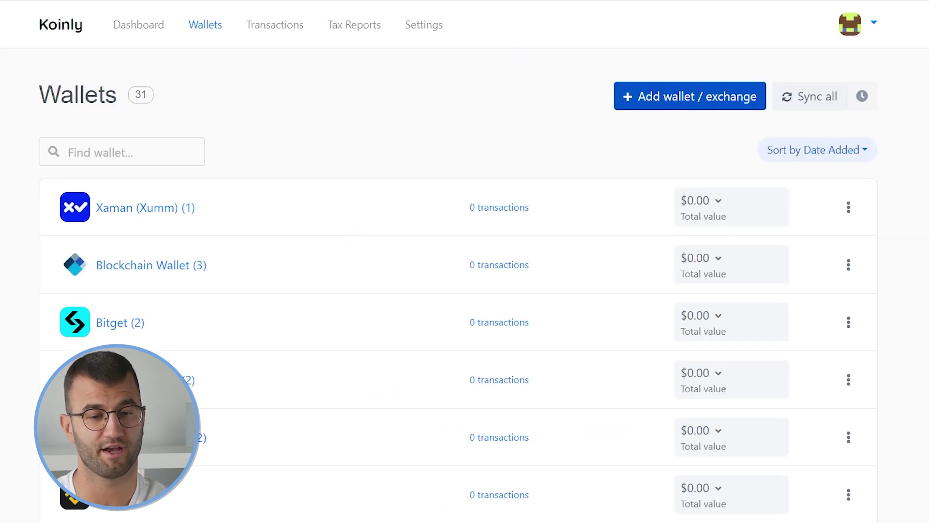
Search Koinly's exchanges for Bitget and choose to set it up with API auto-sync.
type("tget")
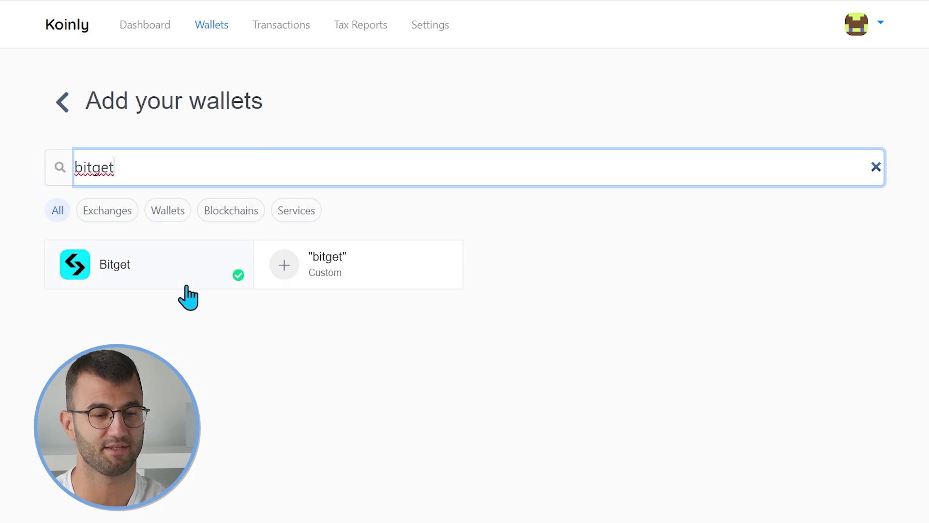
left_click(183, 287)
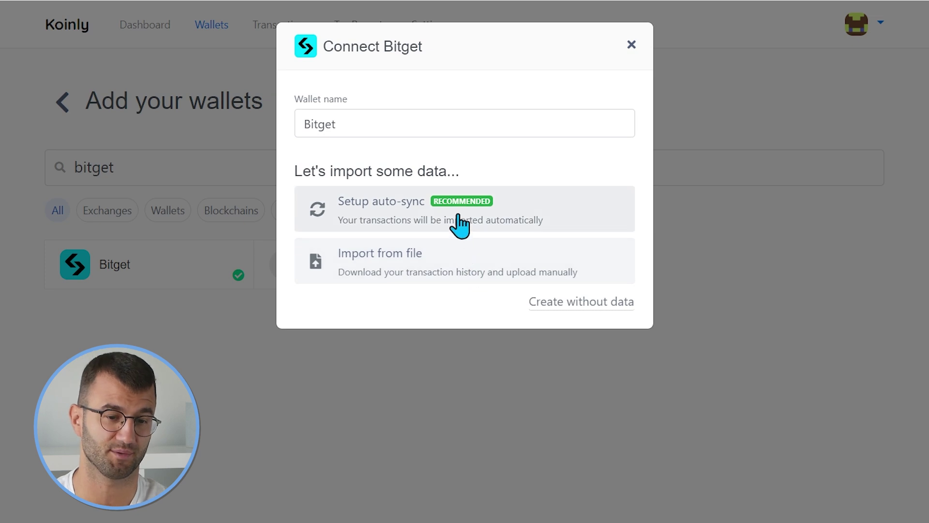
left_click(501, 206)
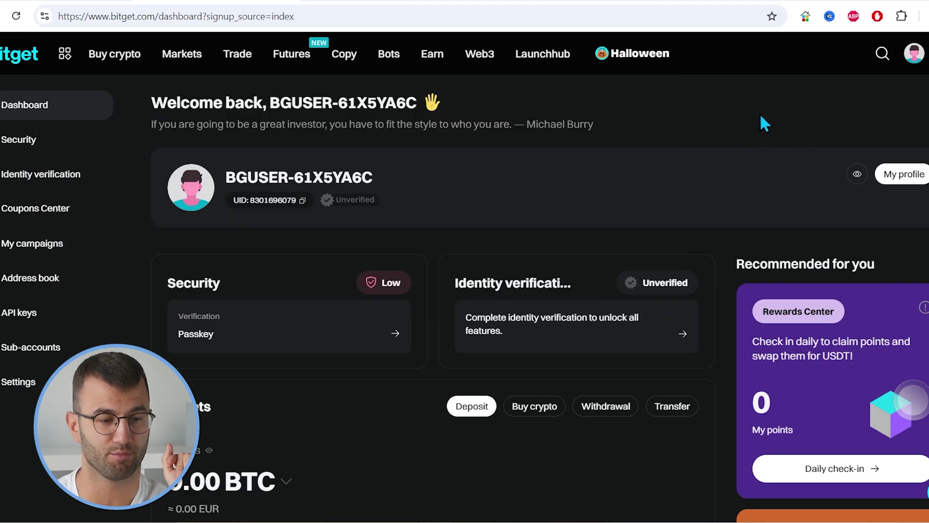
Go to Bitget's API keys page and start creating a new API key.
left_click(56, 306)
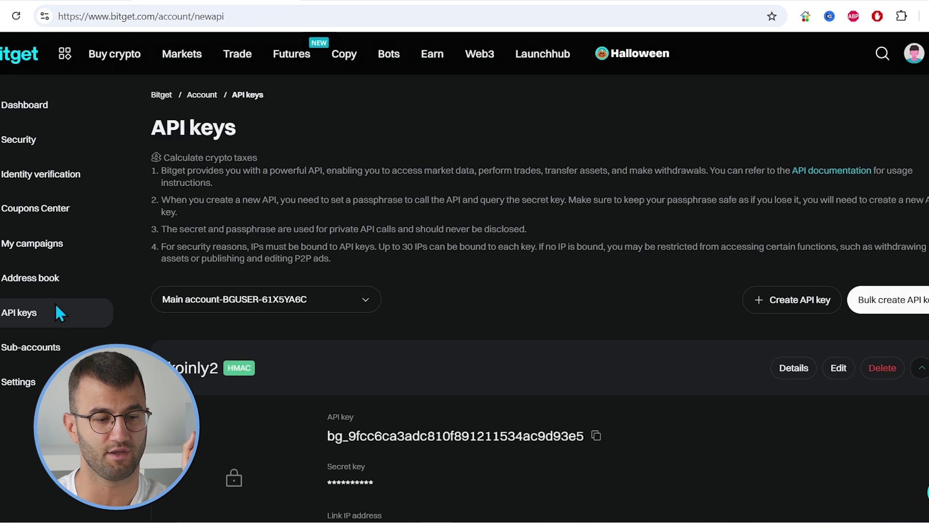
scroll(535, 203, "down", 3)
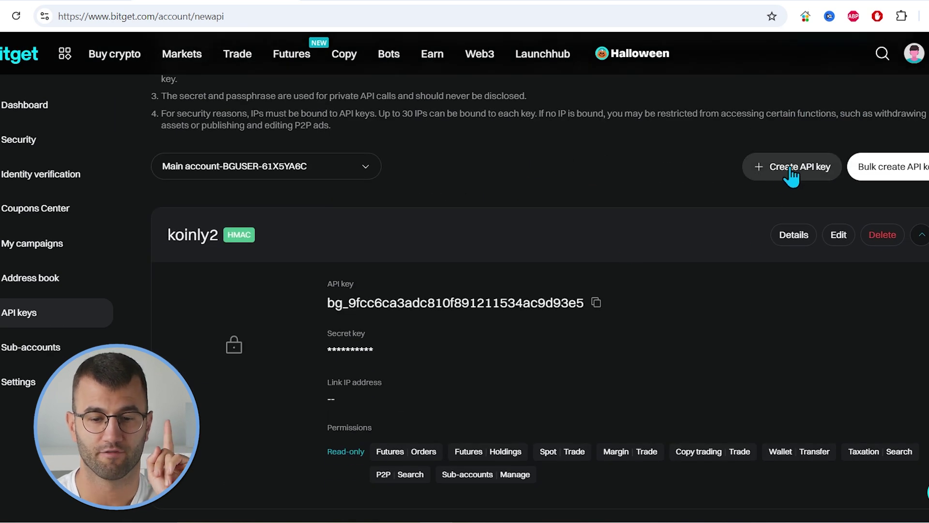
left_click(791, 169)
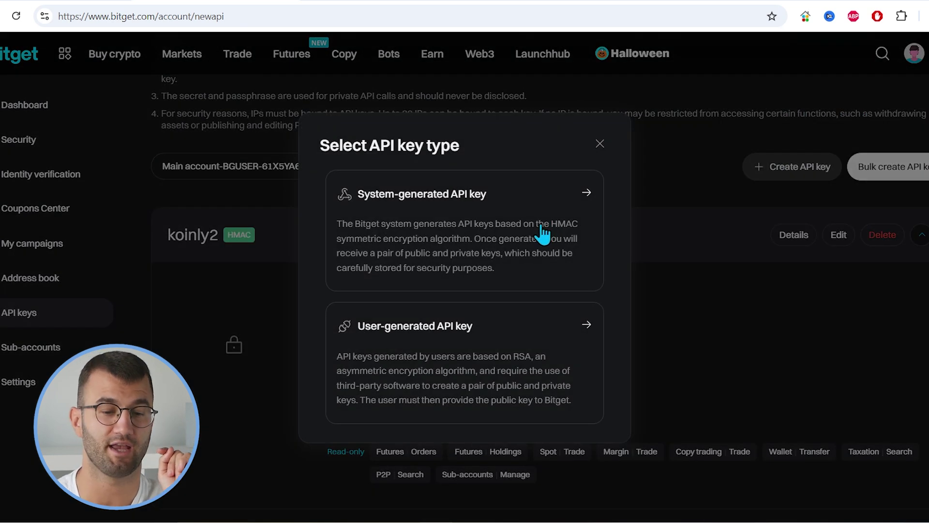
Choose a system-generated read-only key named Koinly3 and set its API passphrase.
left_click(510, 255)
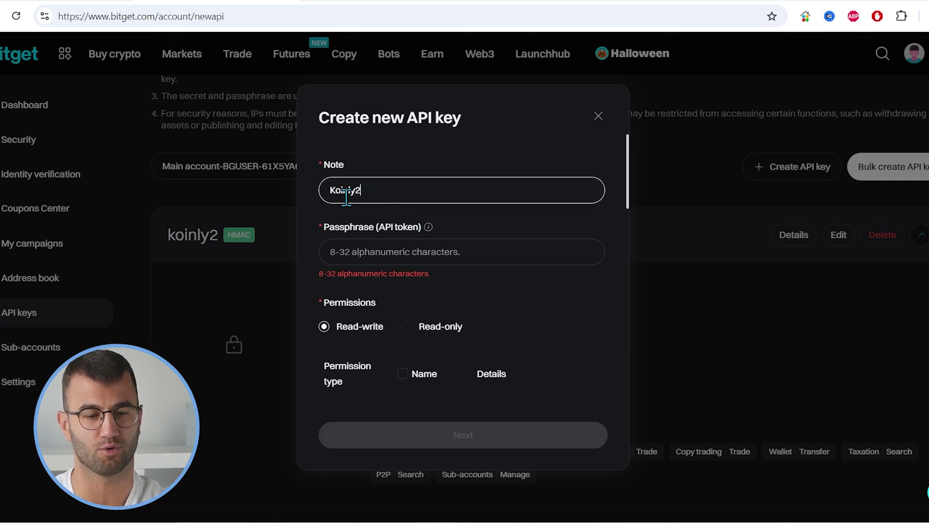
left_click(388, 248)
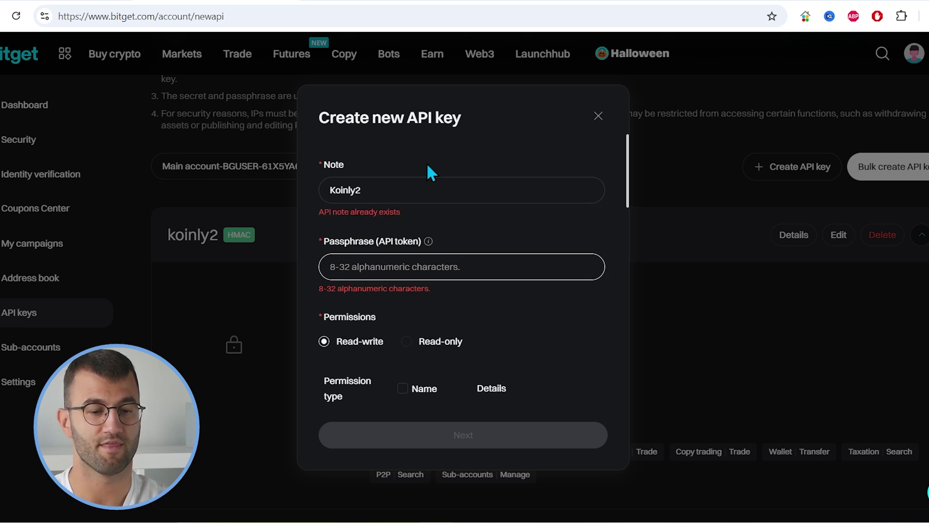
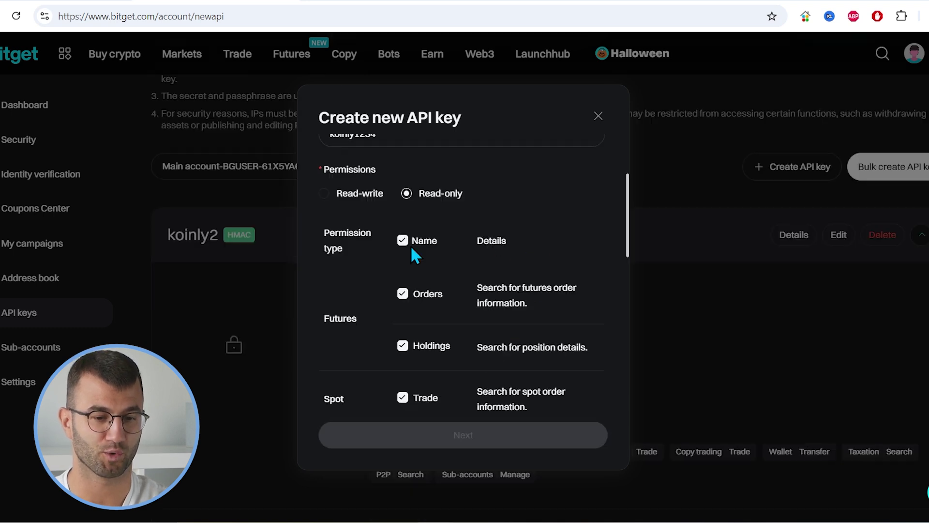
scroll(425, 270, "down", 3)
scroll(425, 278, "up", 3)
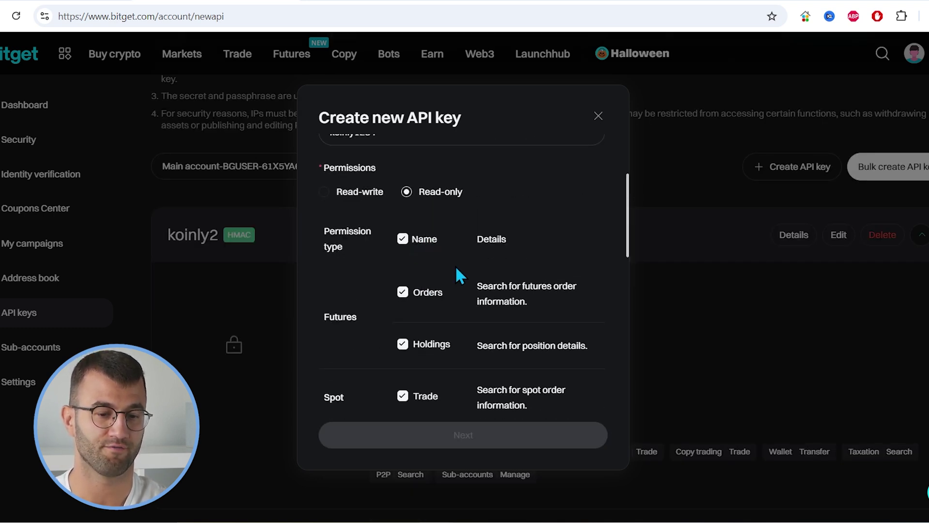
scroll(459, 268, "down", 3)
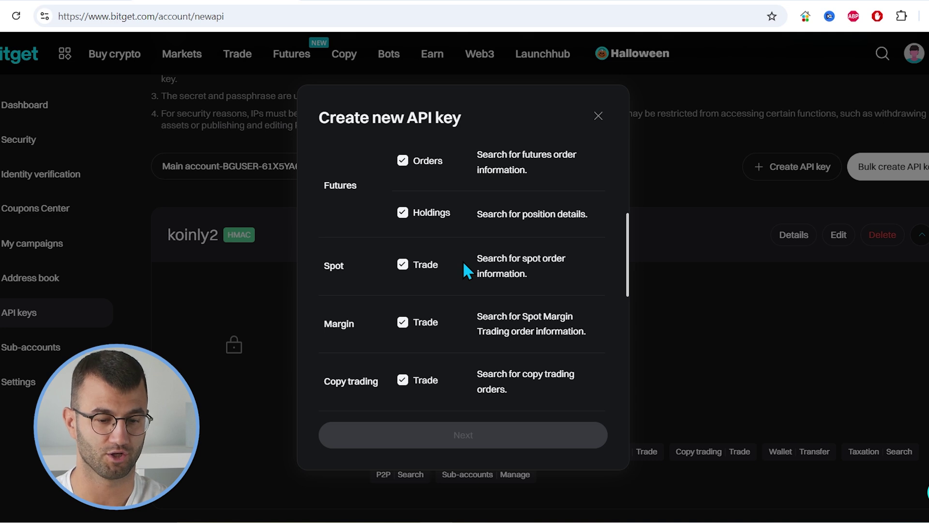
scroll(462, 261, "up", 3)
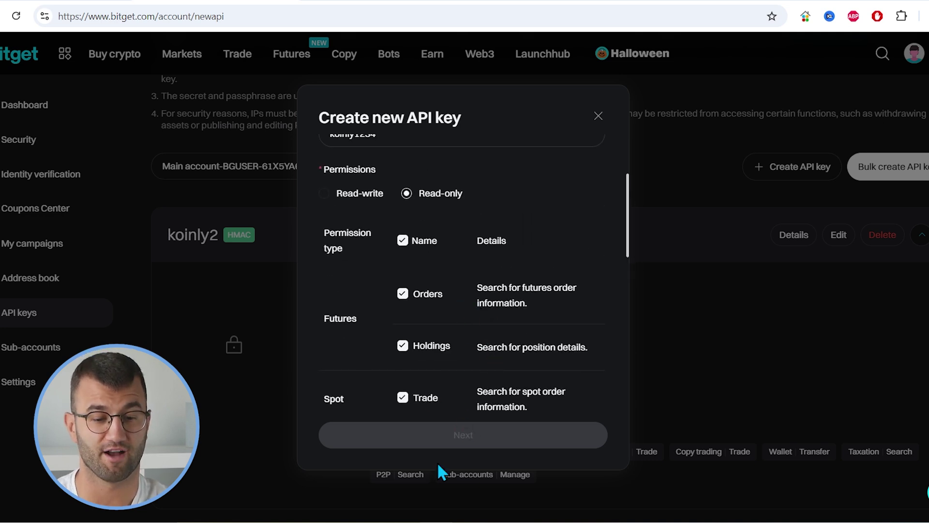
Submit the key with phone and email verification codes, then return to Koinly's Bitget form.
left_click(435, 443)
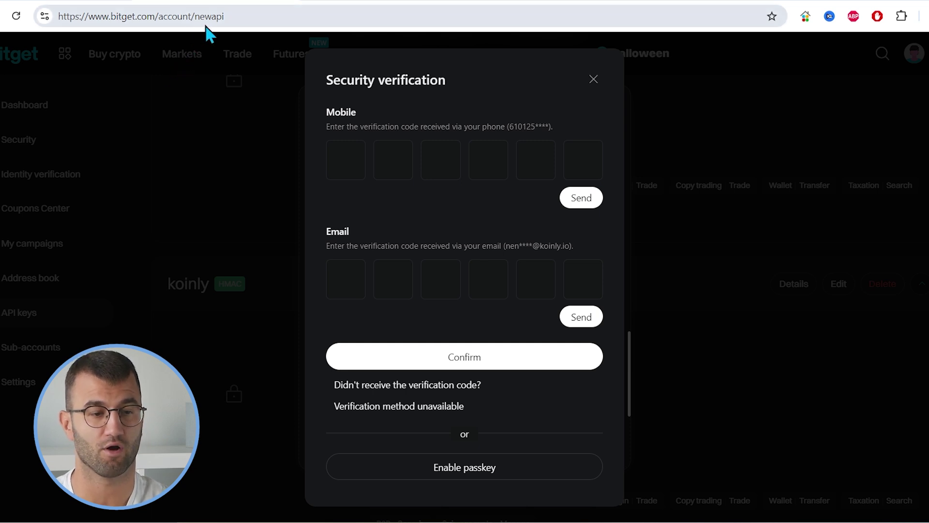
left_click(570, 203)
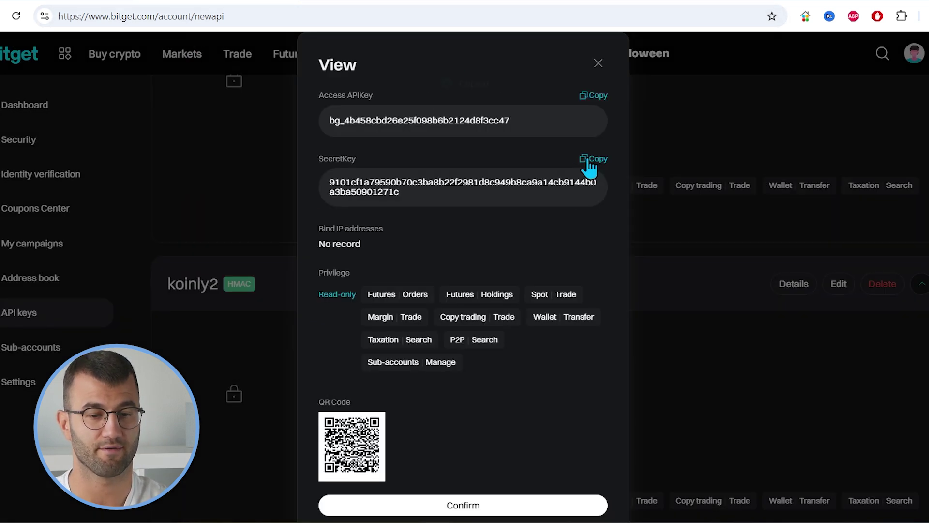
left_click(593, 158)
left_click(120, 0)
Paste the API secret, enter the API passphrase, and submit with Secure Import.
left_click(326, 270)
key("ctrl+v")
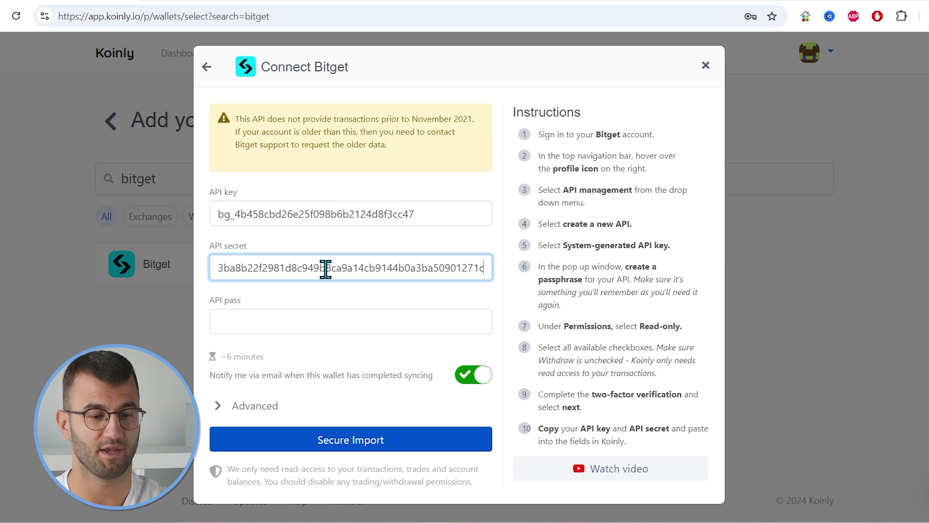
left_click(317, 310)
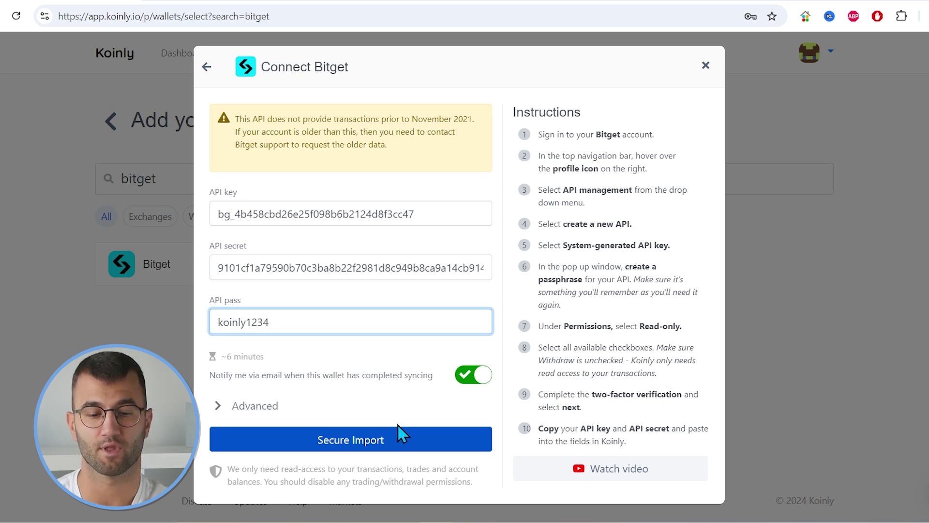
left_click(400, 437)
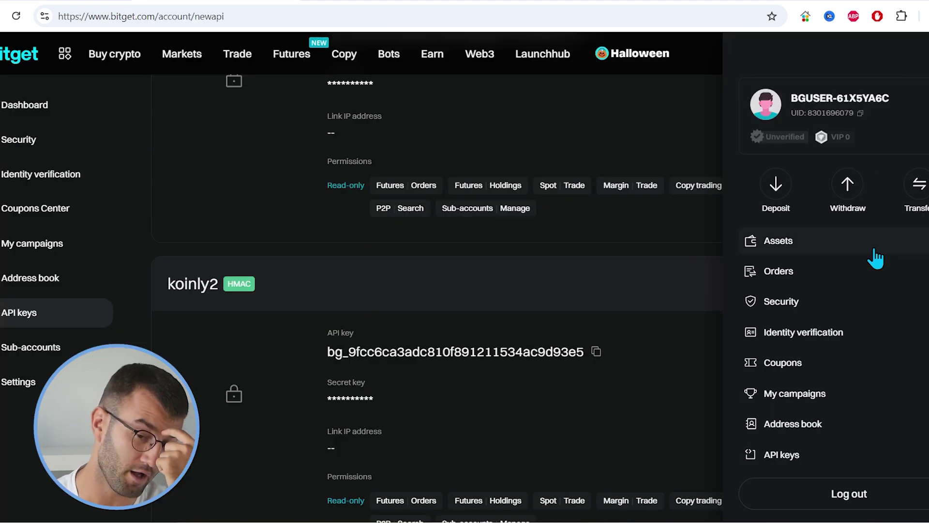
Open the Bitget spot account's transaction history from the Assets menu.
left_click(828, 250)
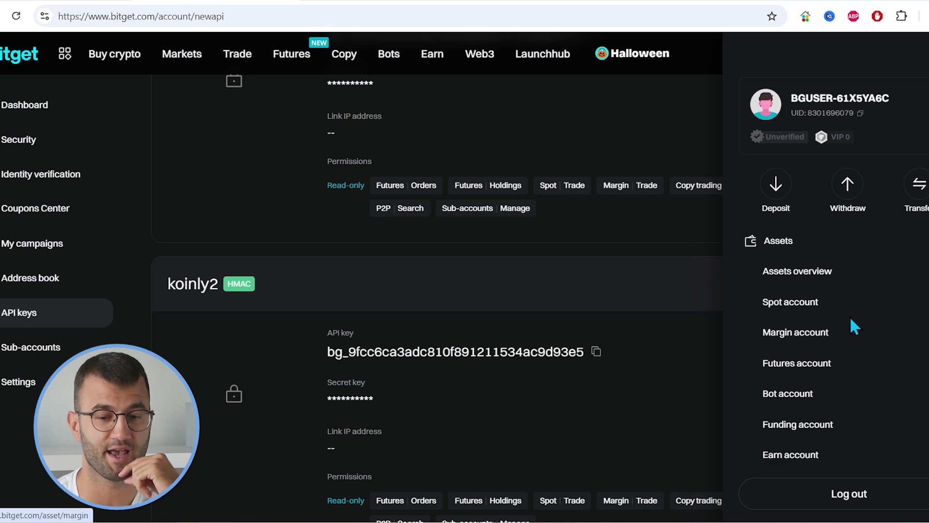
scroll(854, 314, "down", 2)
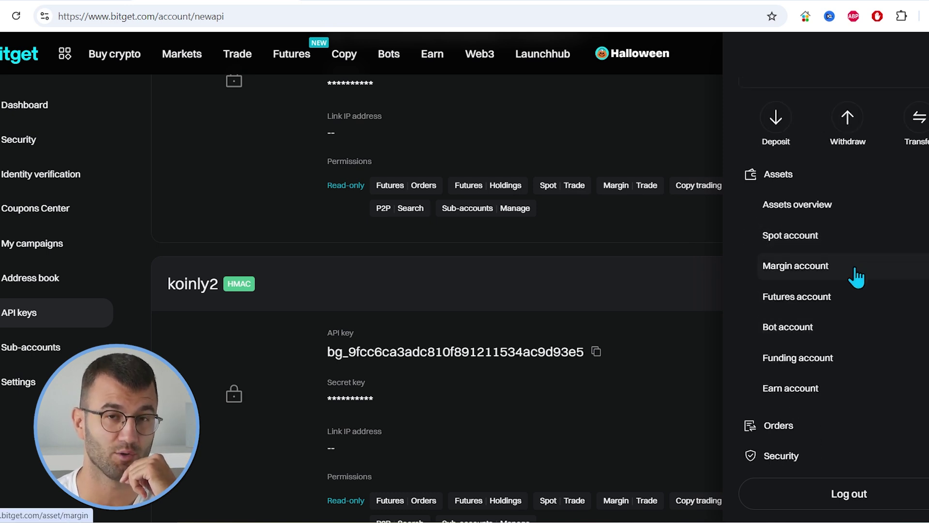
left_click(833, 236)
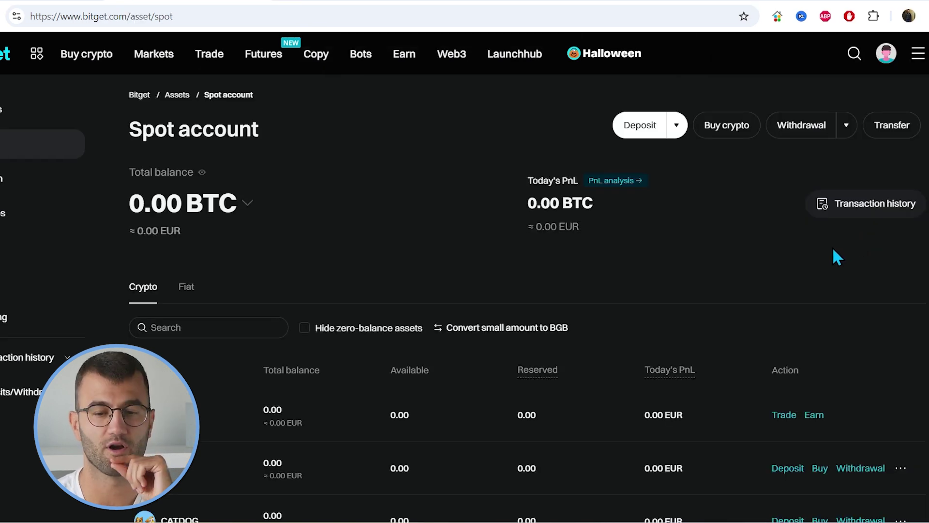
left_click(859, 208)
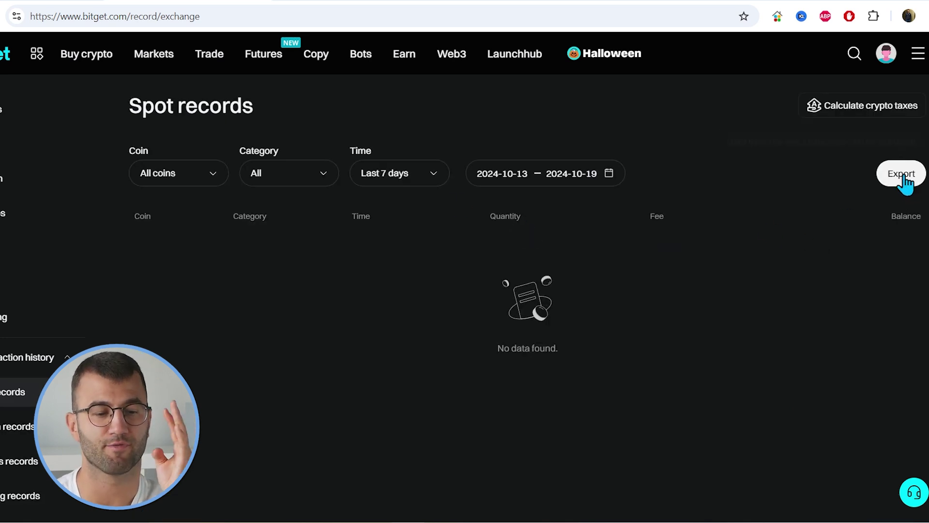
Start a spot history export with an Over 90 days range of 2024-01-01 to 2024-10-19.
left_click(895, 177)
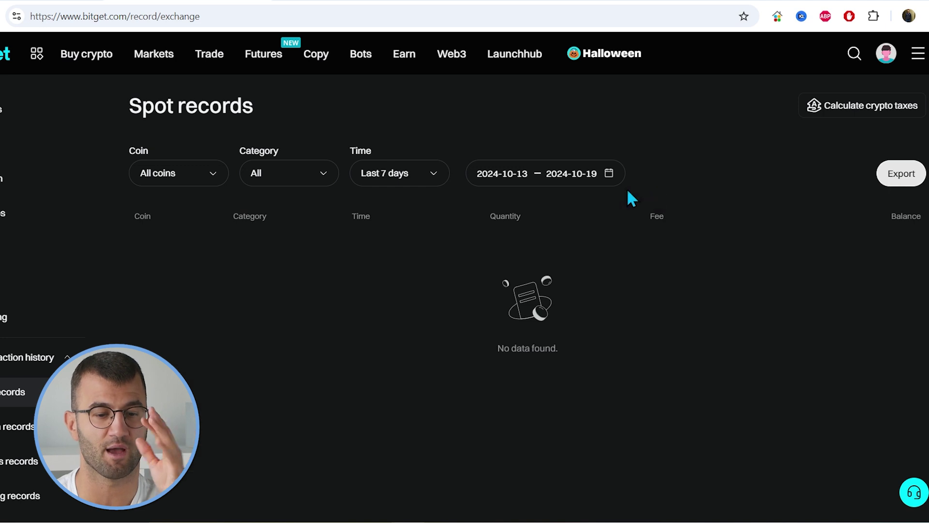
left_click(306, 238)
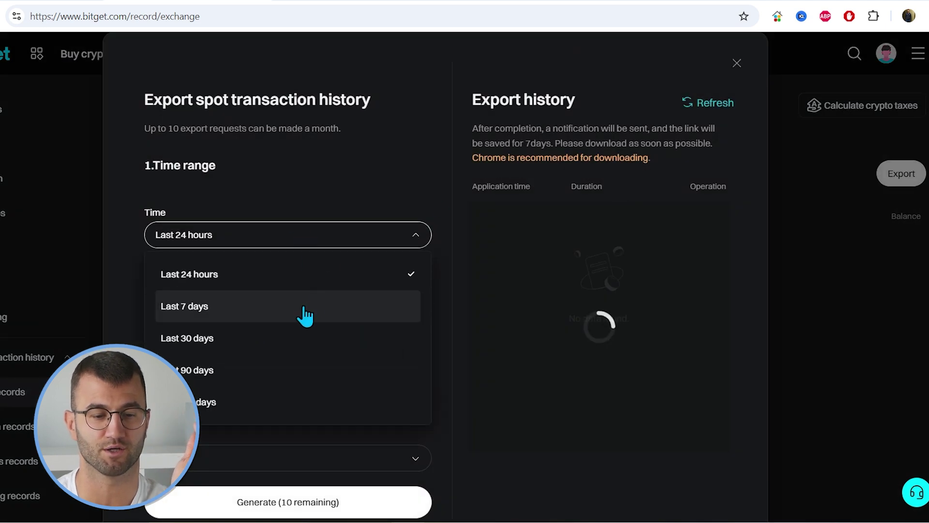
left_click(357, 198)
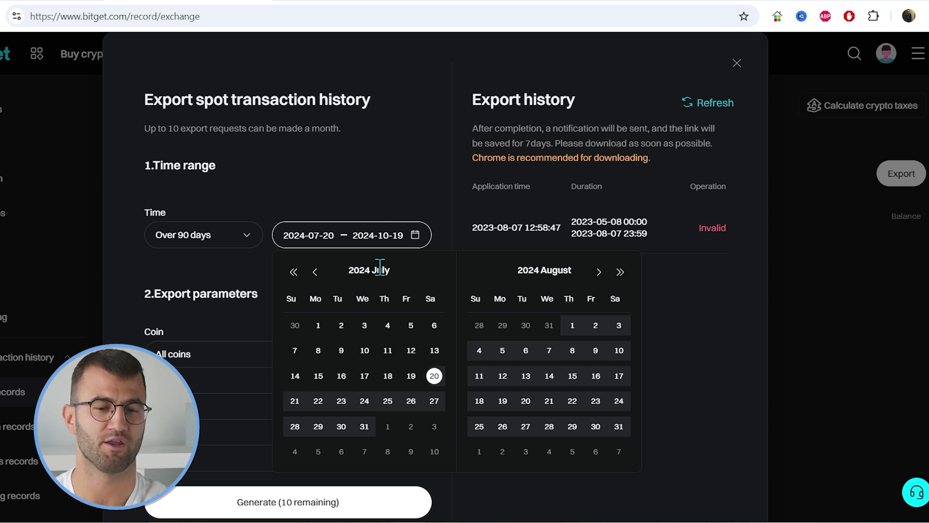
left_click(316, 272)
left_click(315, 273)
left_click(315, 272)
left_click(315, 271)
left_click(315, 272)
left_click(315, 273)
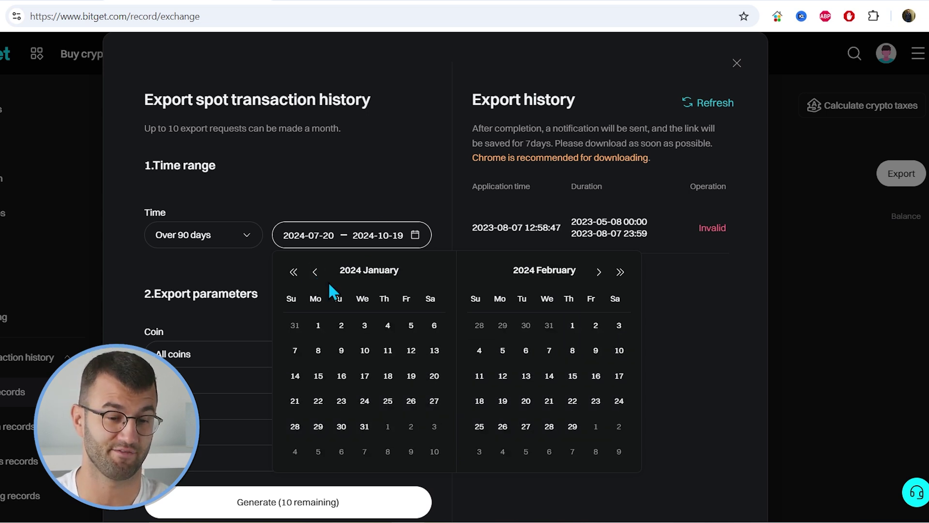
left_click(319, 327)
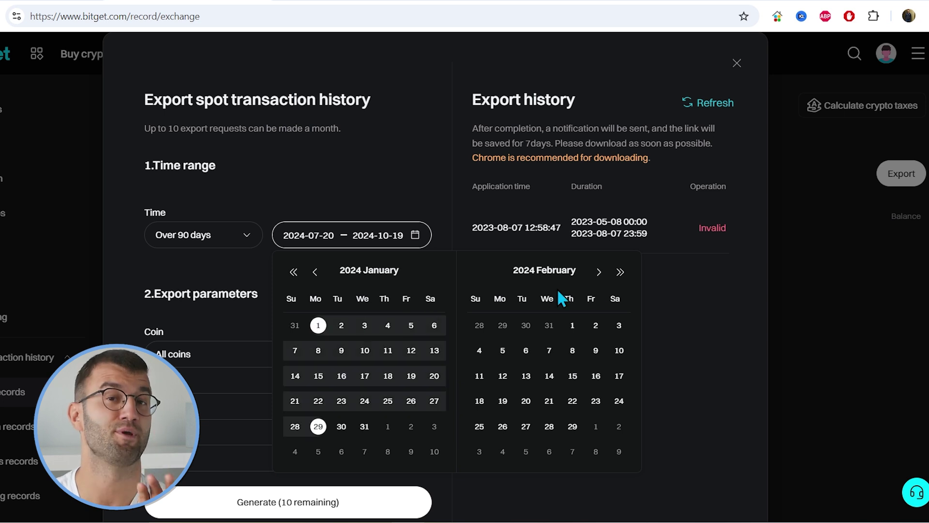
left_click(620, 272)
left_click(621, 273)
left_click(621, 272)
left_click(621, 272)
left_click(293, 272)
left_click(293, 272)
left_click(293, 272)
left_click(315, 272)
left_click(316, 272)
left_click(315, 273)
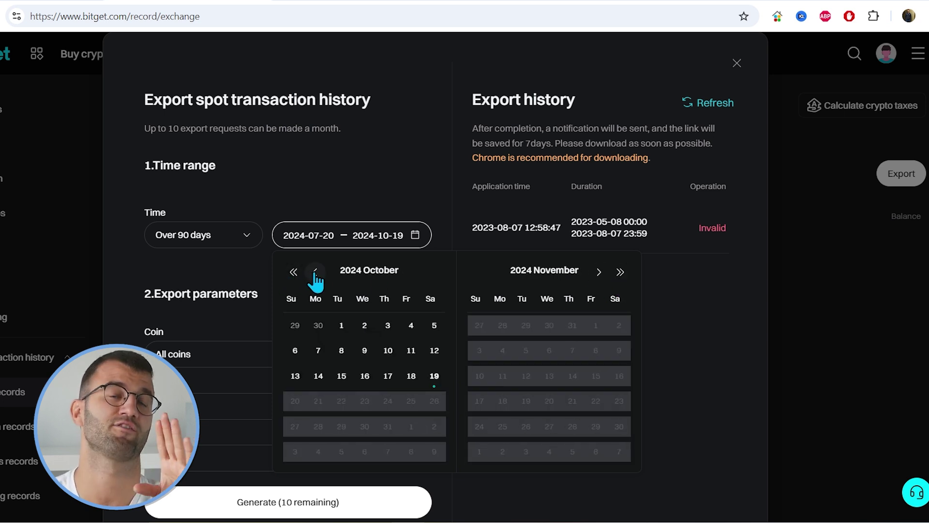
left_click(315, 271)
left_click(599, 272)
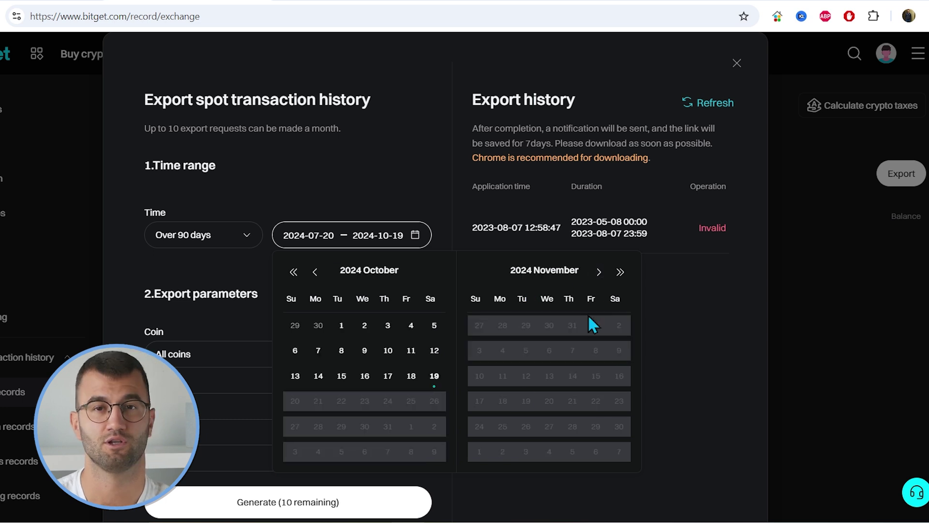
left_click(435, 375)
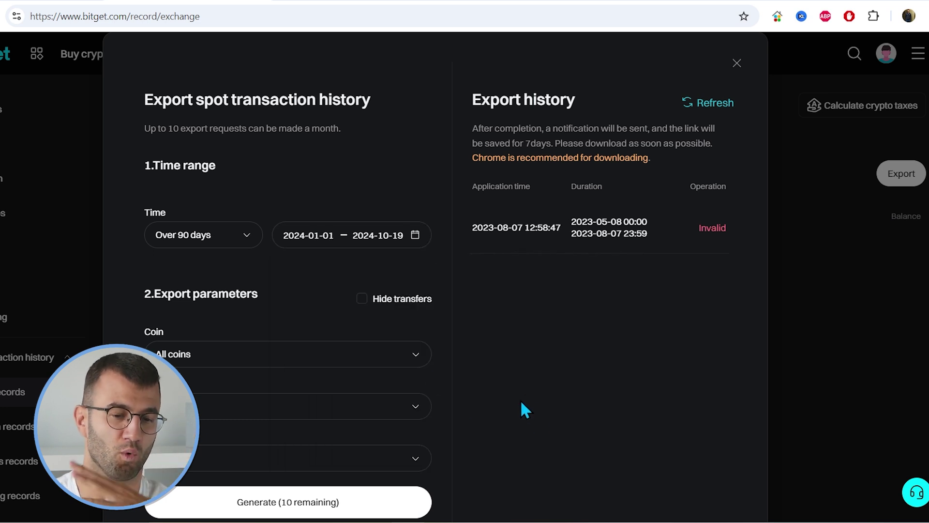
Keep all coins included and set the export file format to CSV.
scroll(513, 345, "down", 1)
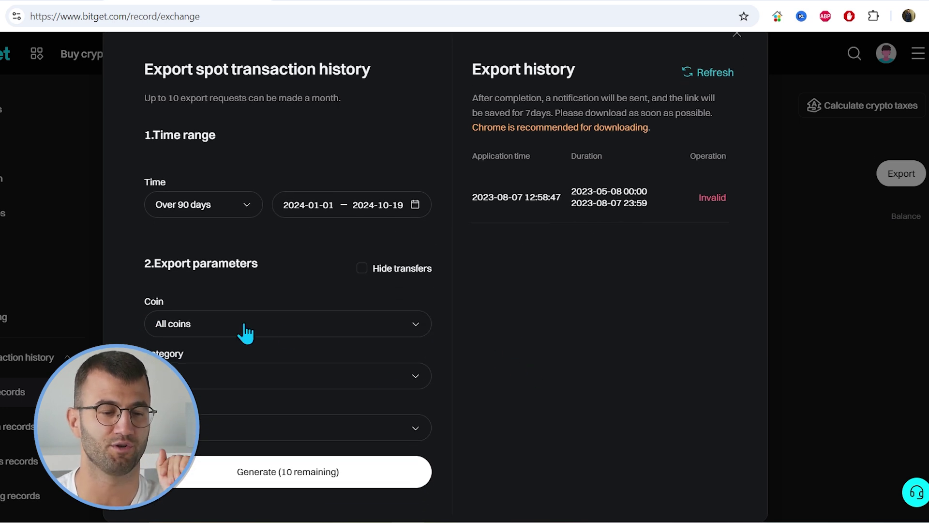
left_click(243, 331)
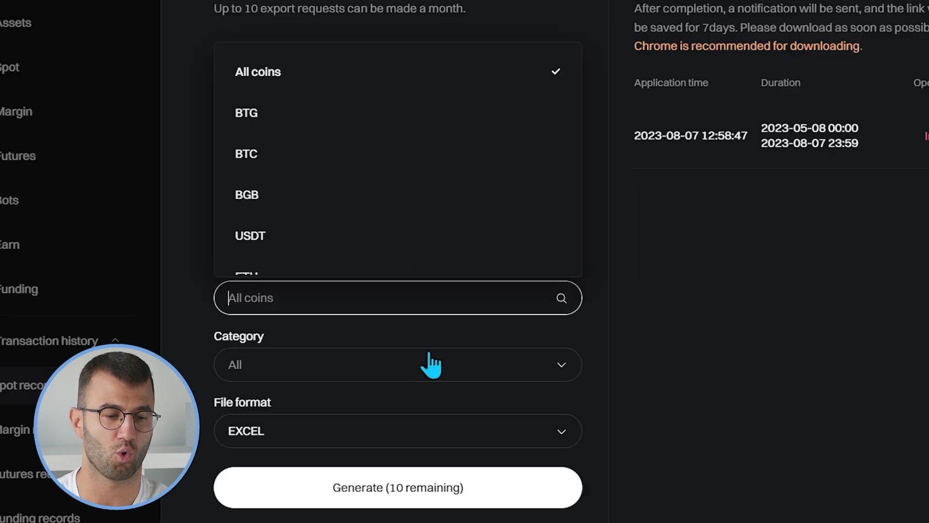
left_click(297, 424)
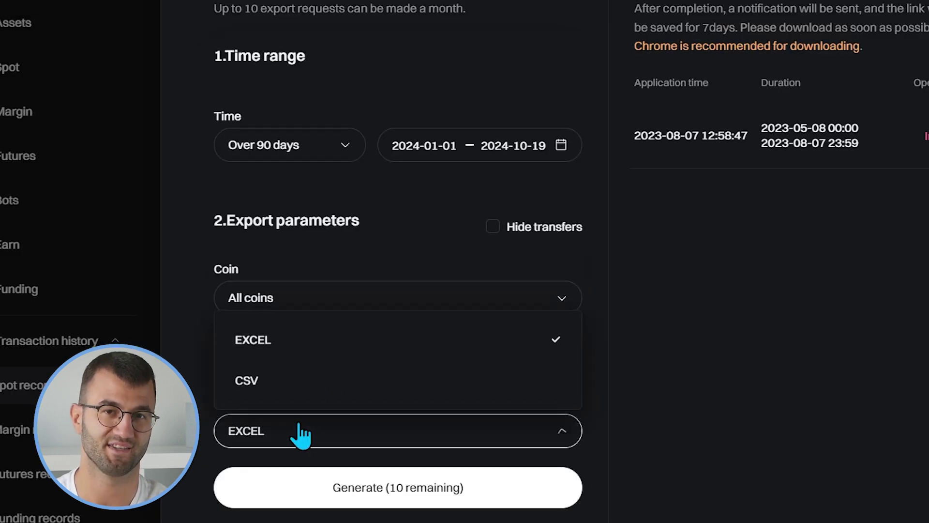
left_click(306, 383)
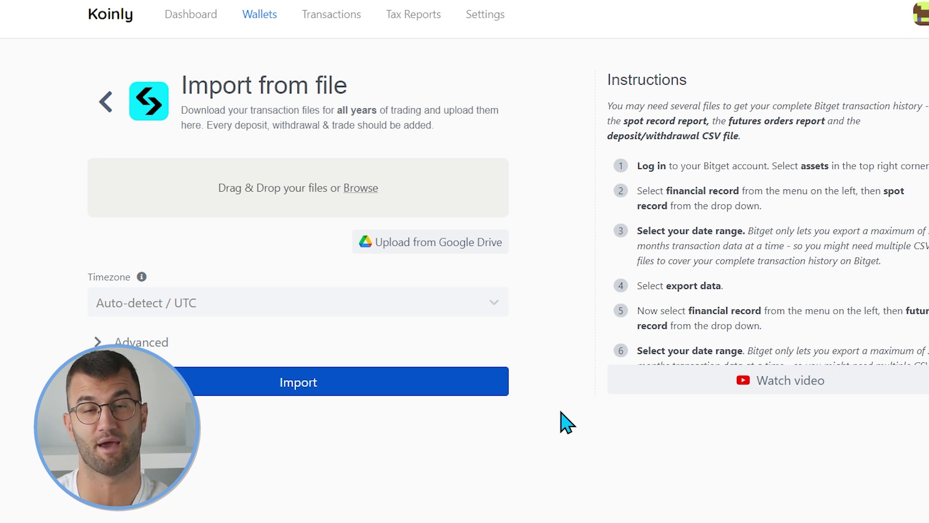
scroll(794, 340, "down", 3)
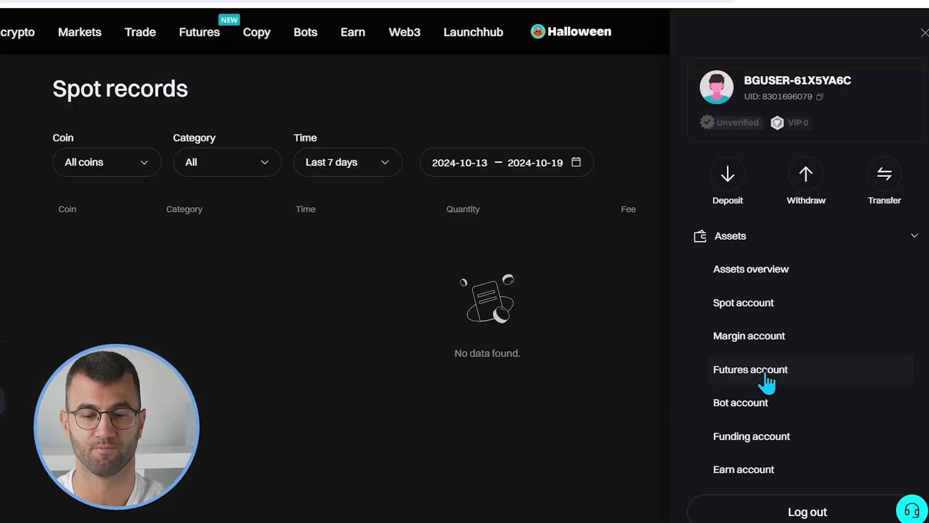
Open the Bitget futures transaction records and pick the export file format.
left_click(766, 373)
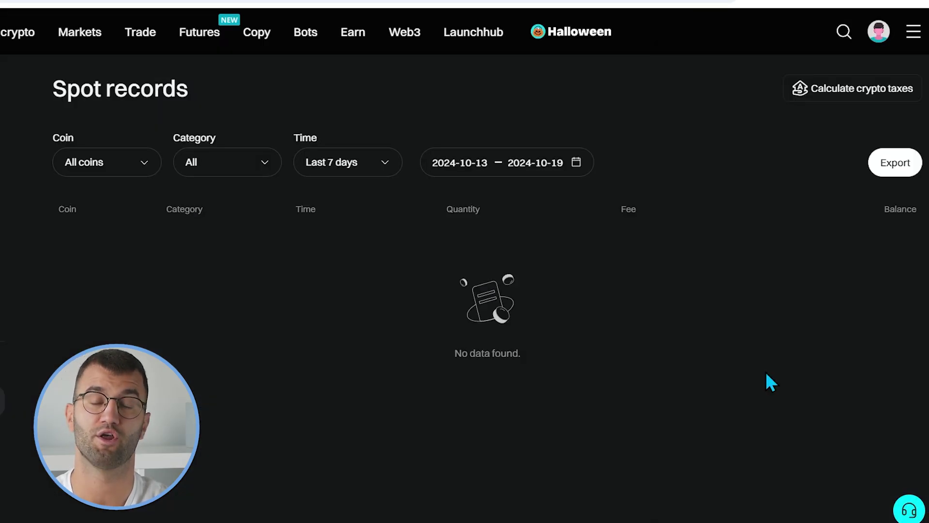
scroll(767, 374, "up", 1)
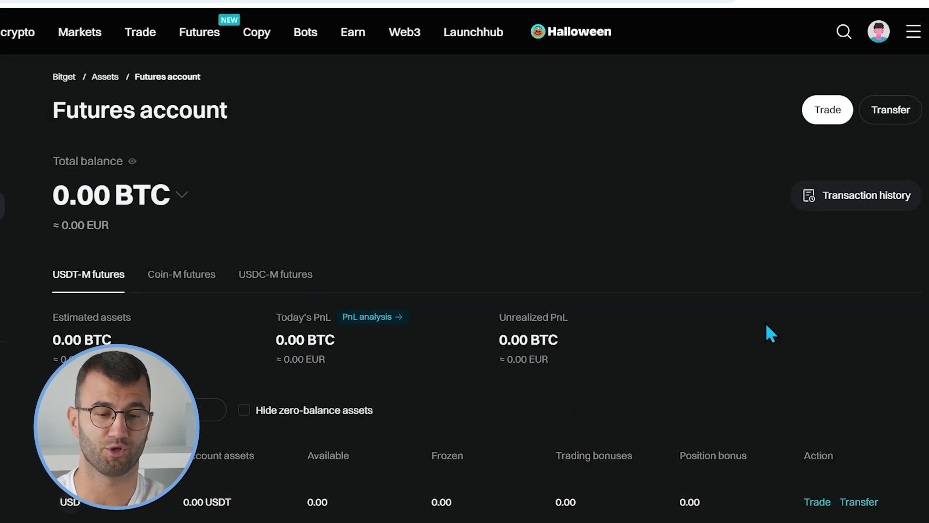
left_click(865, 206)
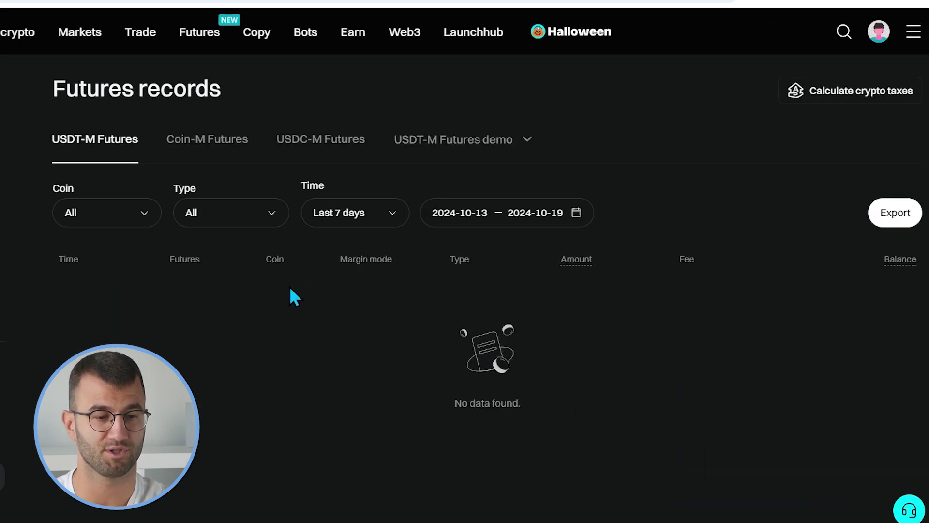
mouse_move(893, 257)
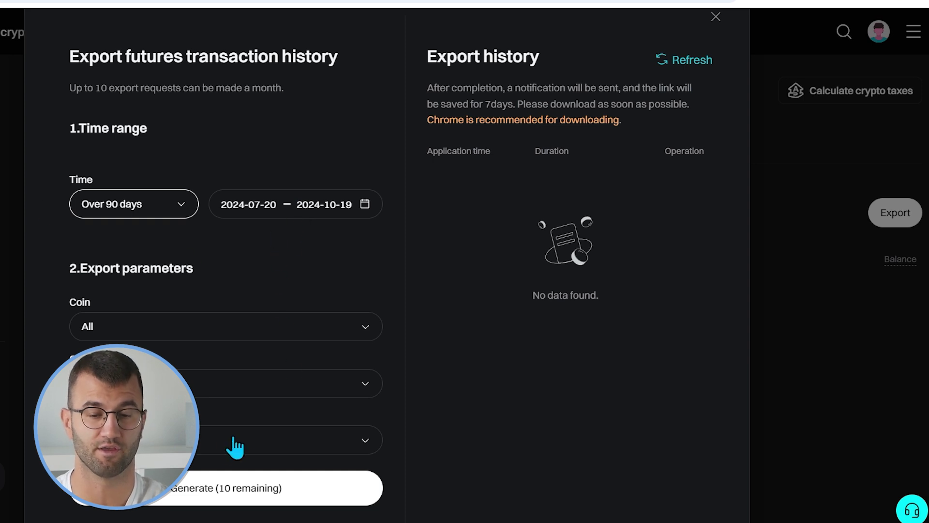
left_click(195, 449)
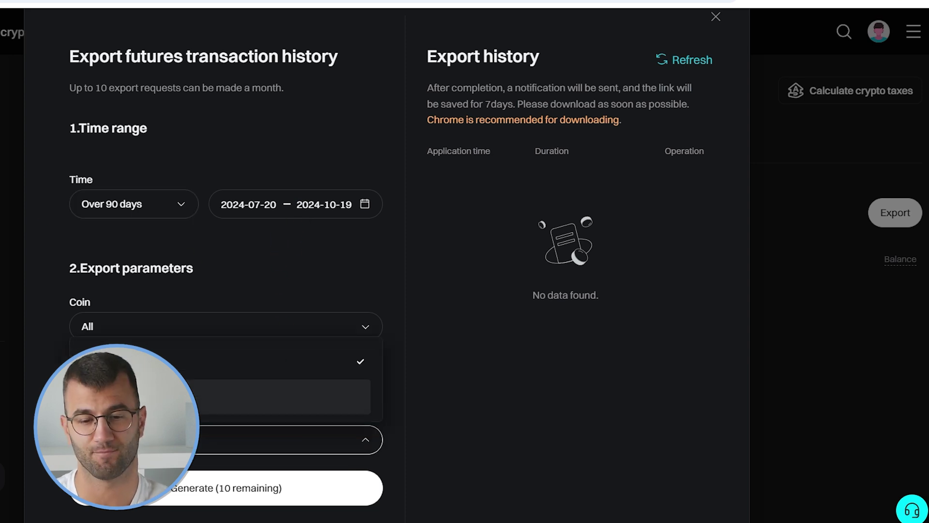
left_click(190, 398)
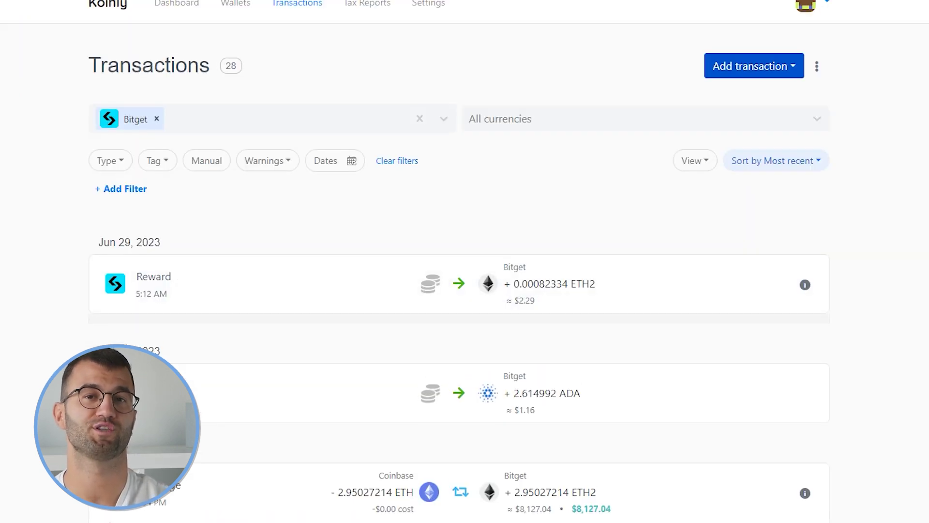
Scroll through the 28 Bitget transactions, including ADA and ETH2 rewards and an ETH exchange.
scroll(465, 262, "down", 4)
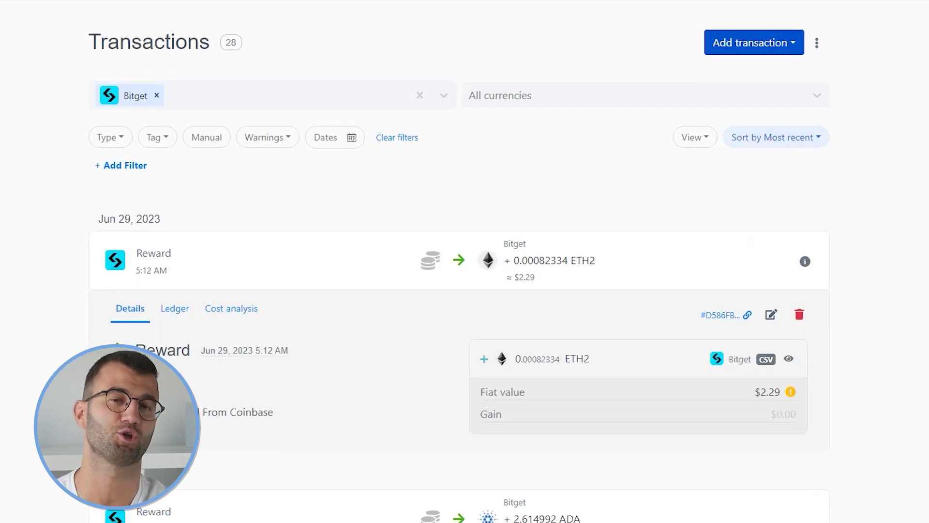
scroll(465, 261, "down", 5)
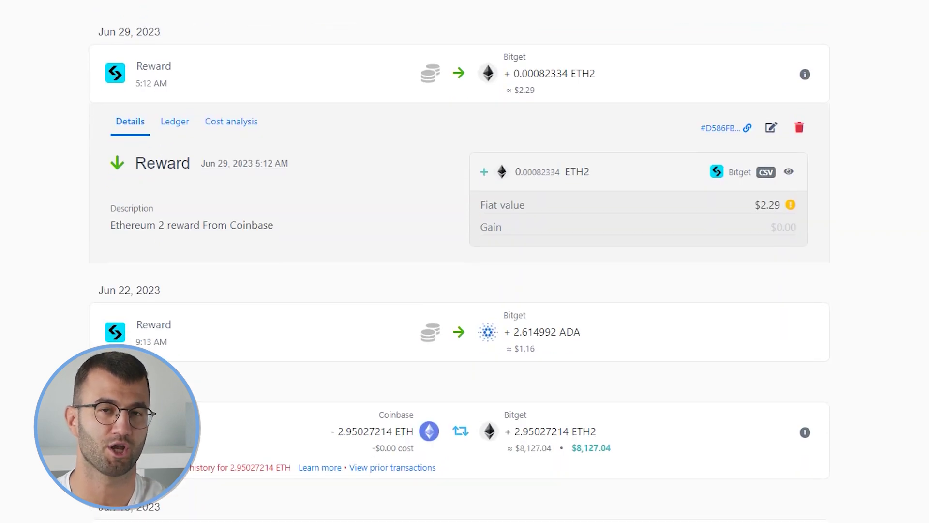
scroll(464, 261, "down", 4)
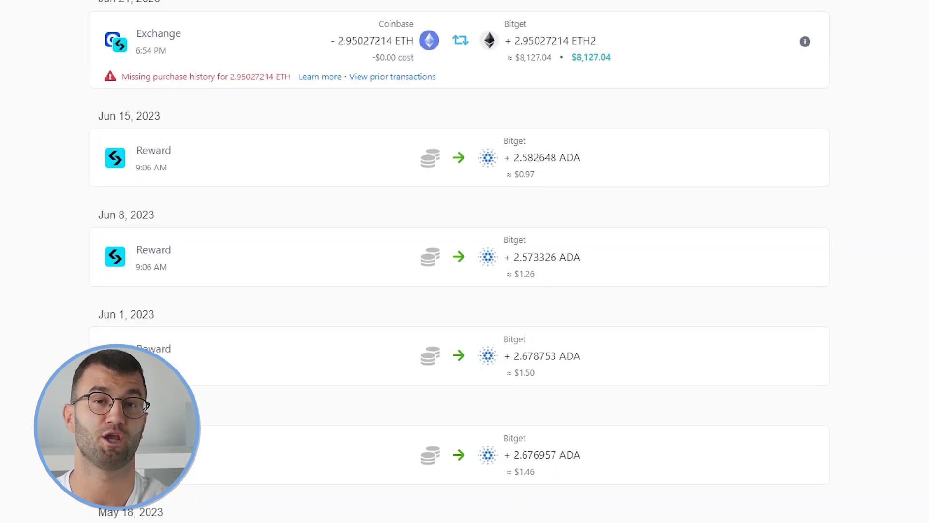
scroll(464, 261, "down", 4)
scroll(465, 261, "down", 2)
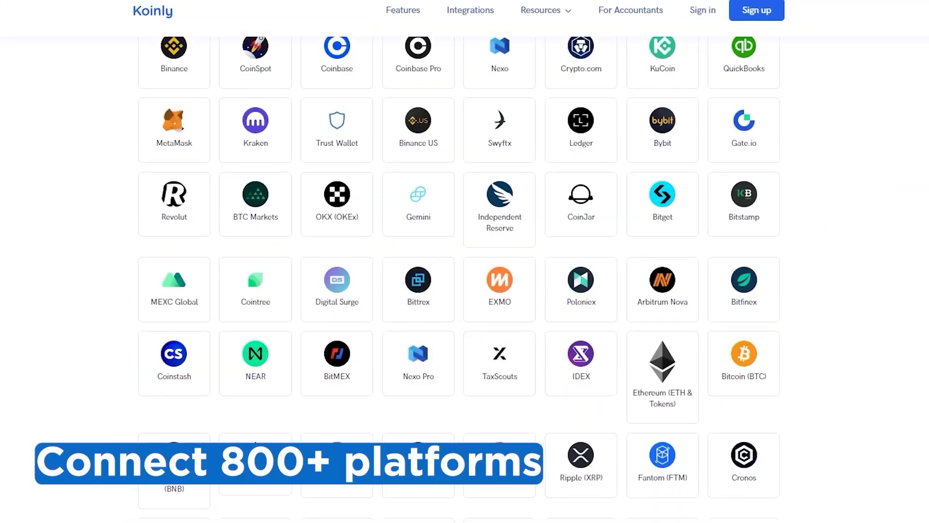
Scroll down through the Koinly integrations grid and the YouTube channel's tutorial video list.
scroll(460, 281, "down", 2)
scroll(459, 281, "down", 5)
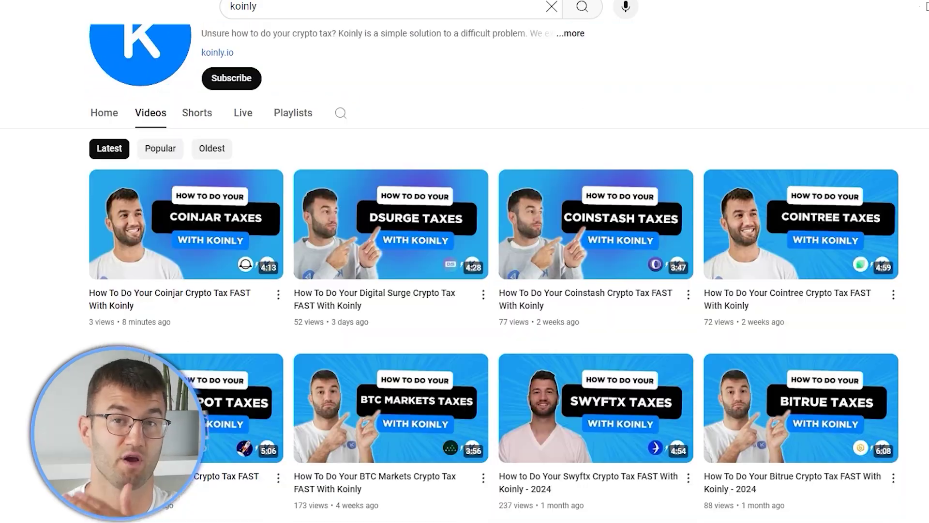
scroll(484, 290, "down", 1)
scroll(465, 290, "down", 5)
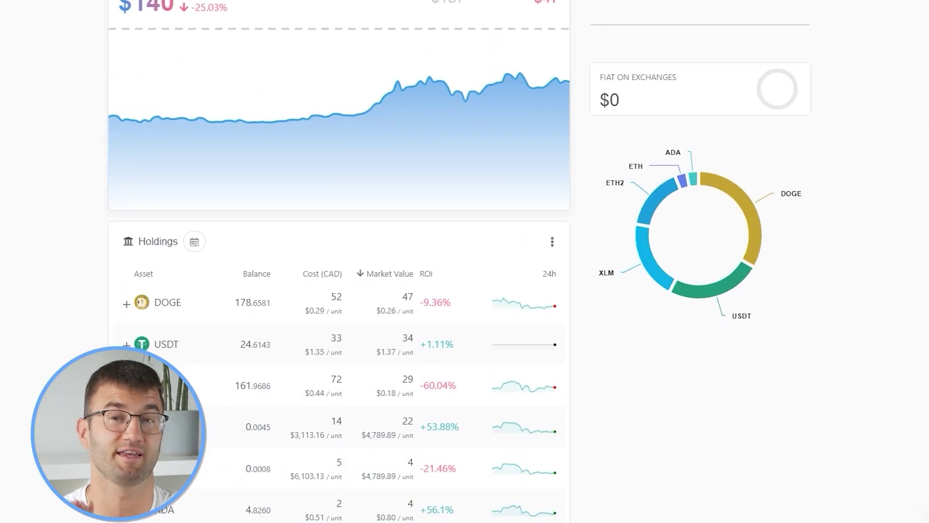
scroll(422, 261, "down", 2)
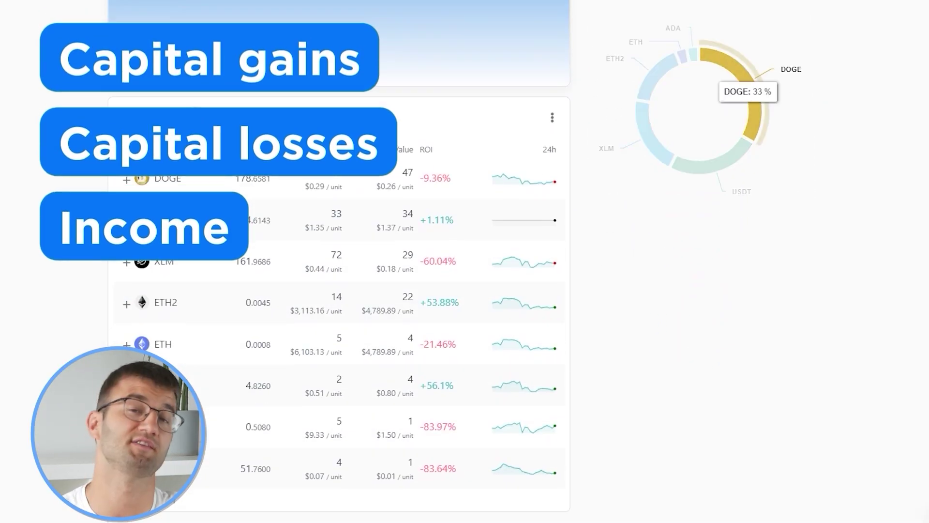